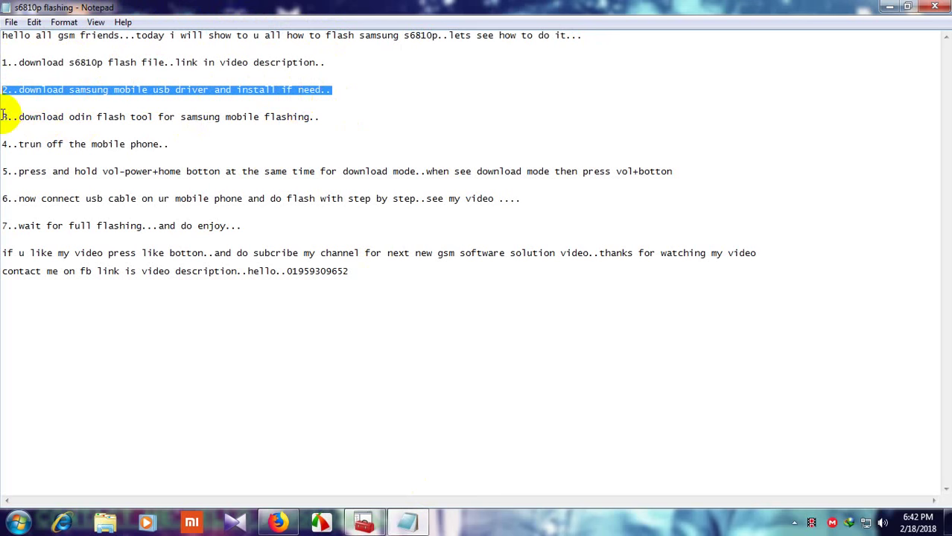
Read instructions 3 to 6 in the s6810p flashing notes, highlighting each line while going through it
drag(322, 117, 13, 117)
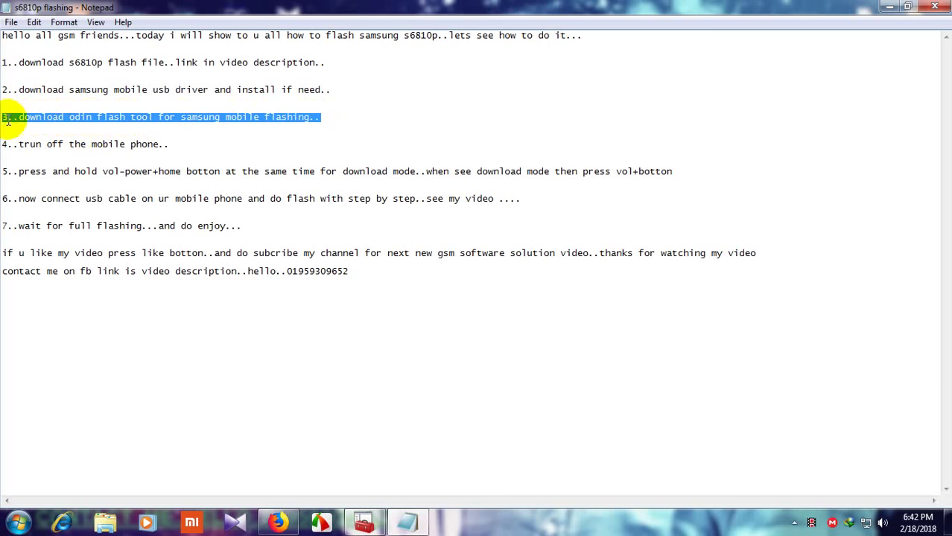
drag(175, 144, 4, 144)
click(3, 171)
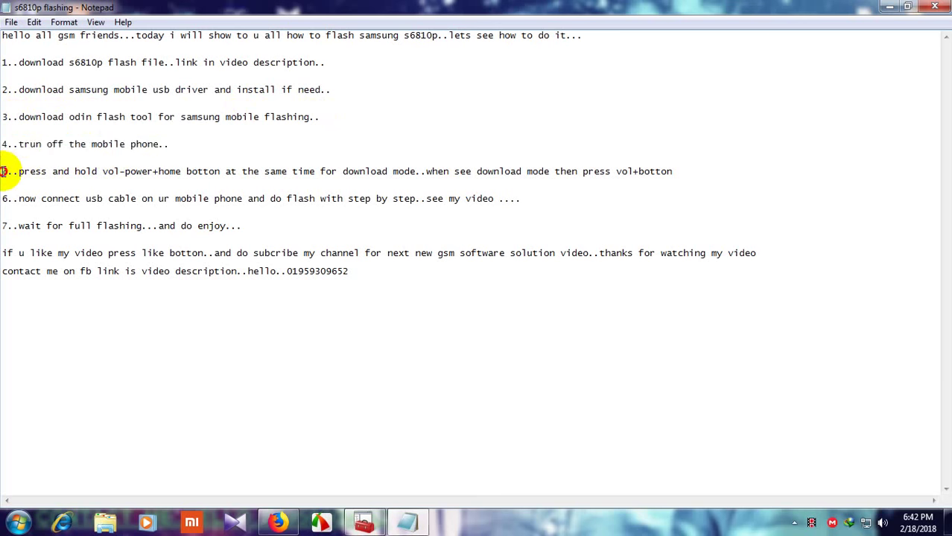
shift+click(163, 173)
key(shift+End)
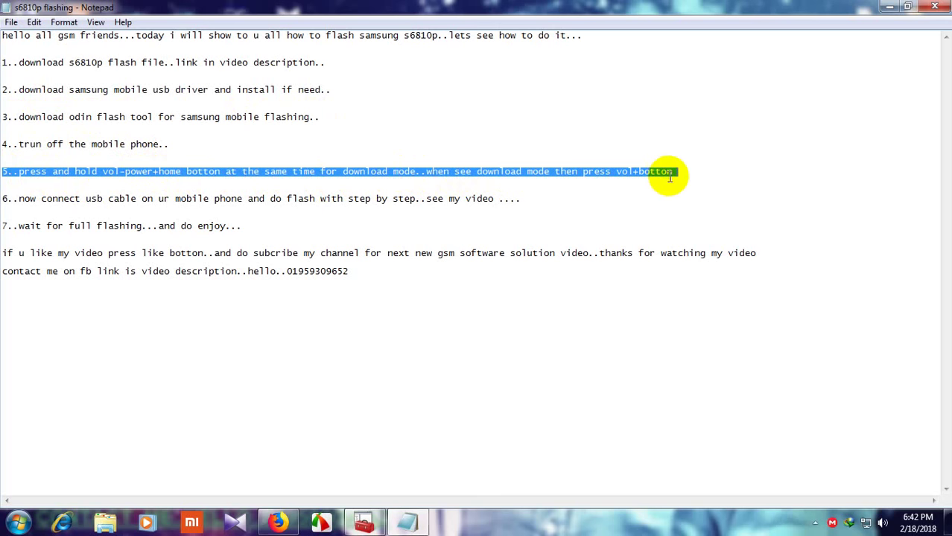
click(4, 199)
drag(4, 199, 541, 201)
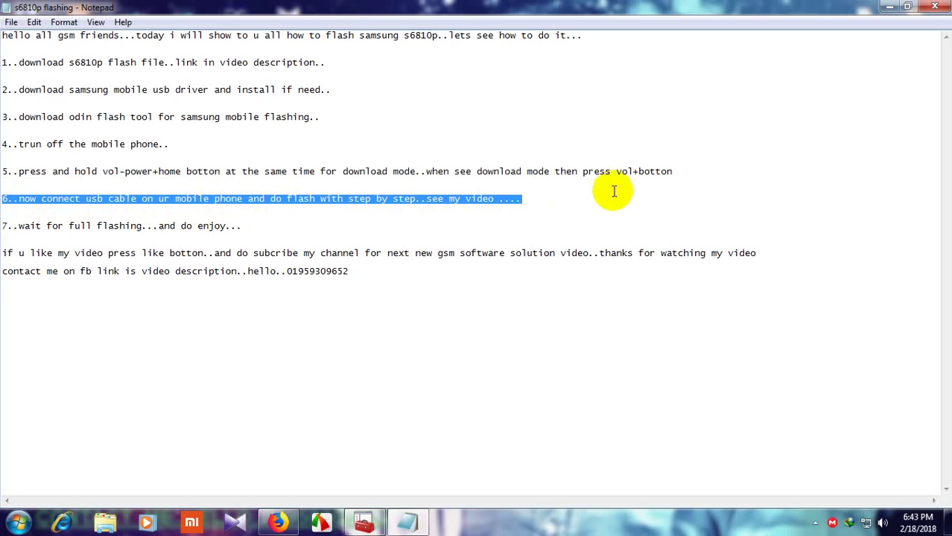
Put the notes away, launch Odin3 v3.12 from the desktop and check its log for the connected phone
click(889, 9)
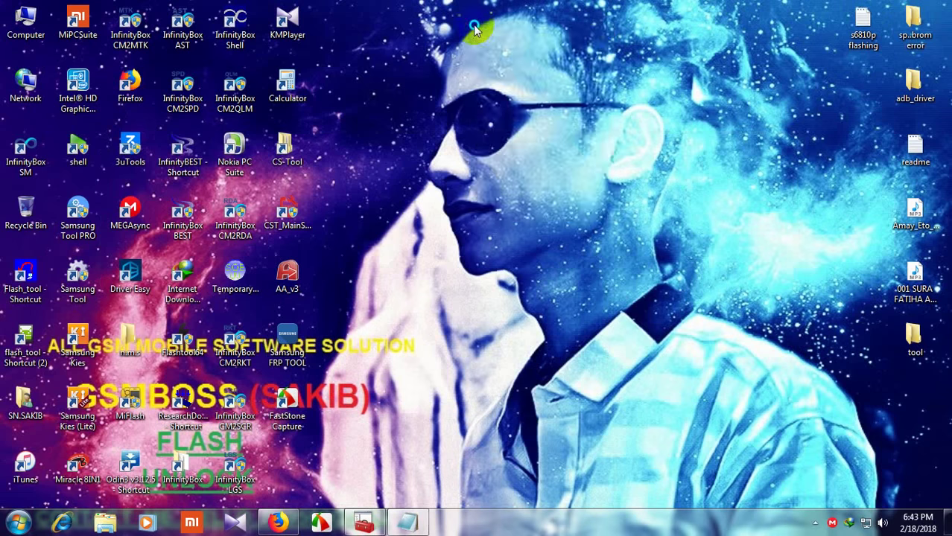
right_click(464, 23)
click(504, 61)
right_click(470, 45)
click(505, 84)
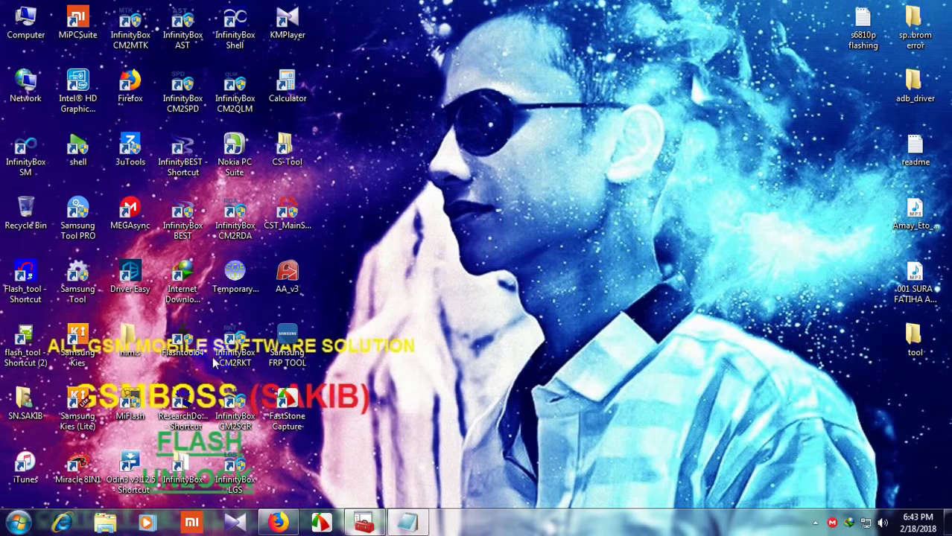
double_click(128, 479)
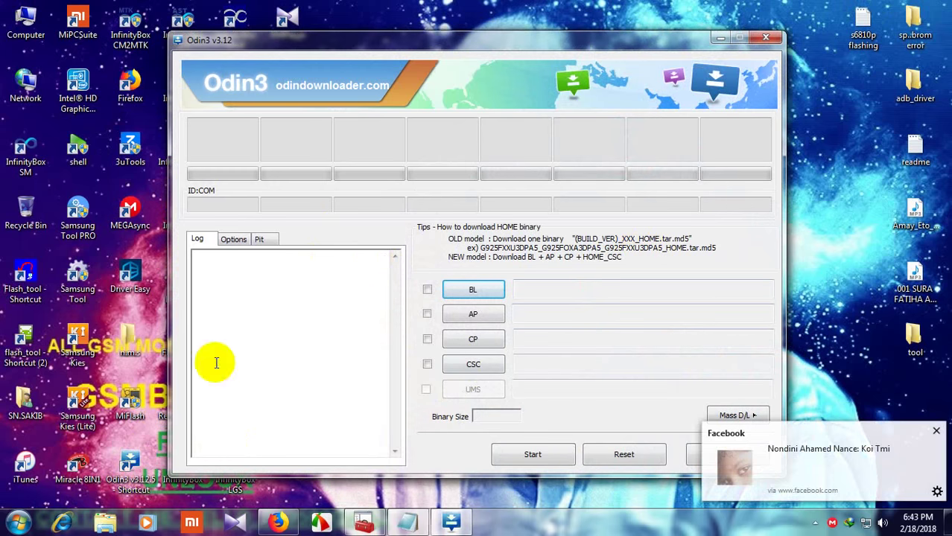
click(936, 430)
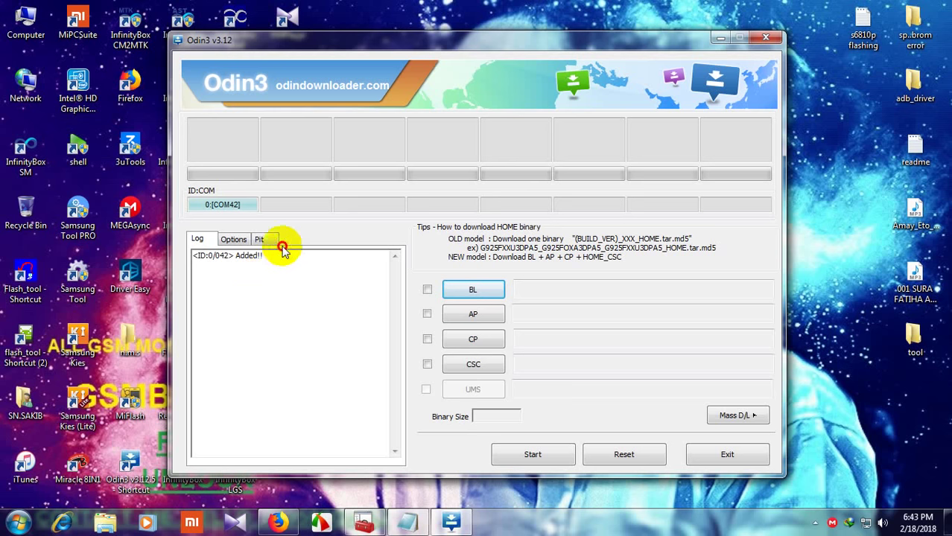
drag(272, 253, 187, 255)
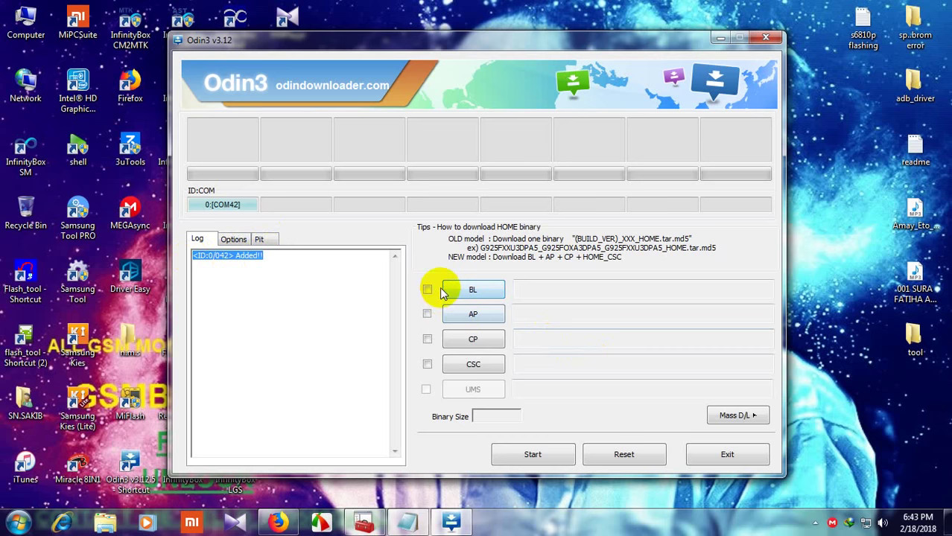
Load BOOT_S6810PXXAMJ1_REV00.tar.md5 as the BL file from the s6810p firmware folder under SAMSUNG\S-seris on drive I:
click(474, 291)
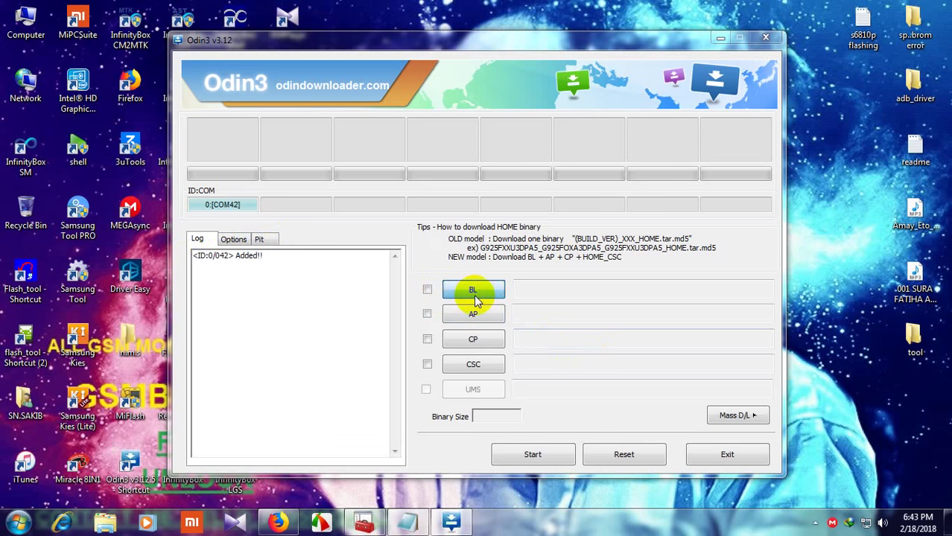
drag(299, 255, 294, 298)
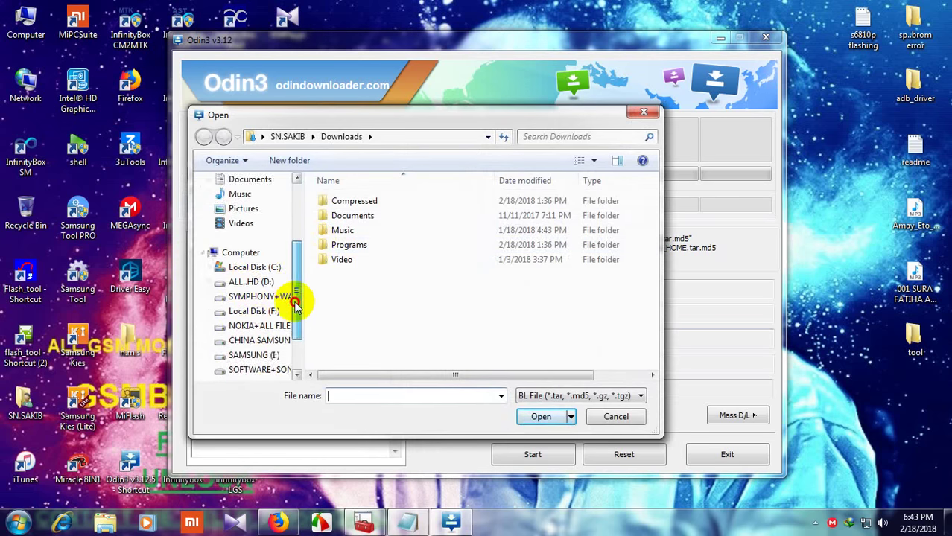
click(248, 355)
double_click(350, 203)
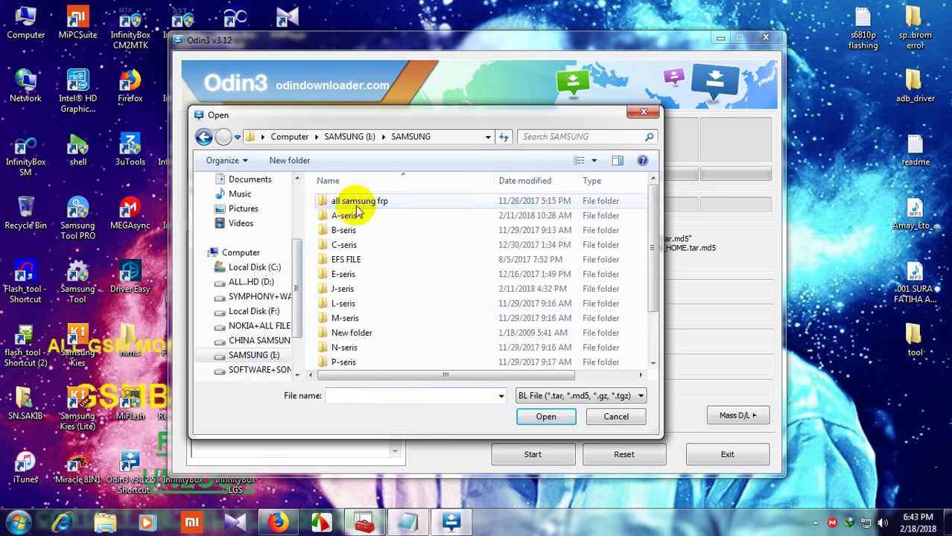
scroll(342, 302, down, 2)
double_click(341, 335)
scroll(369, 328, down, 4)
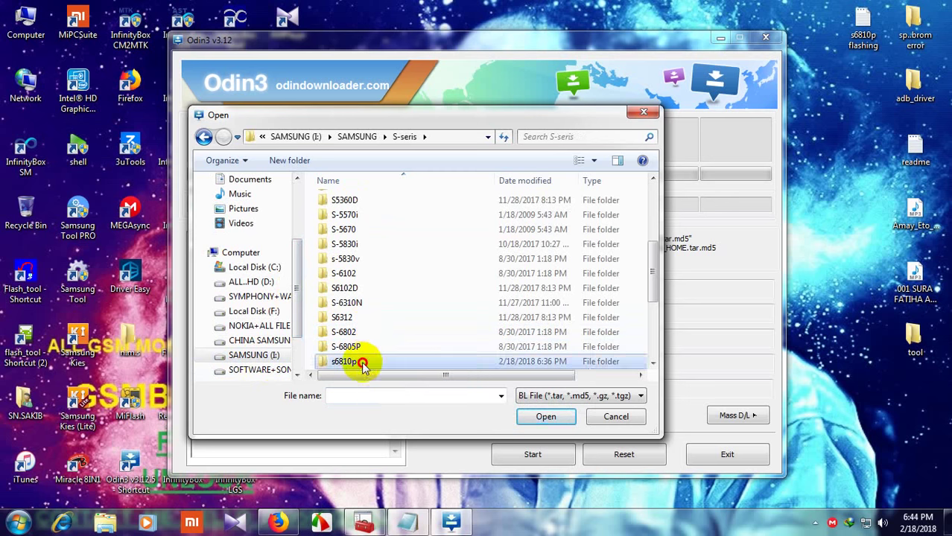
double_click(350, 362)
double_click(395, 206)
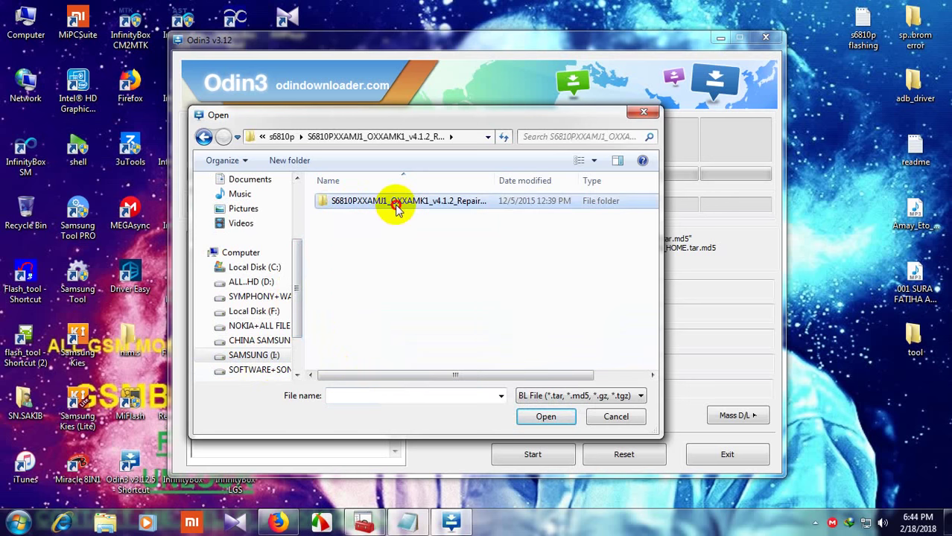
double_click(368, 202)
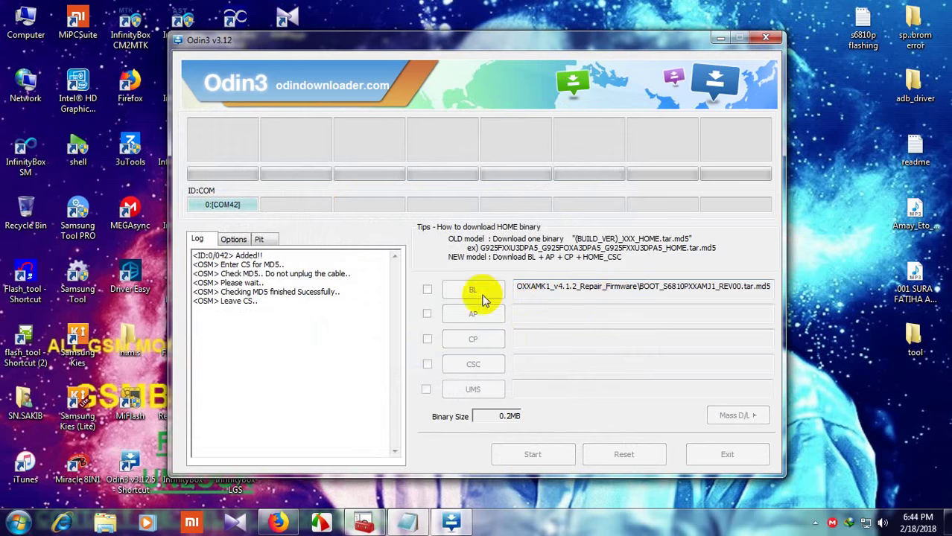
Load CODE_S6810PXXAMJ1_1453899_REV00_user_low_ship_.tar.md5 as the AP file and MODEM_S6810PXXAMJ1_REV00.tar.md5 as the CP file
click(451, 308)
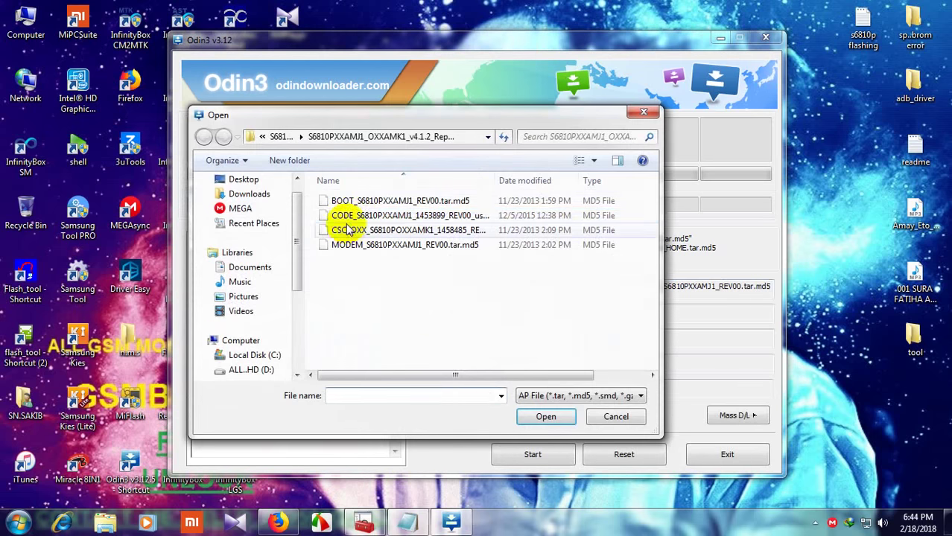
double_click(337, 216)
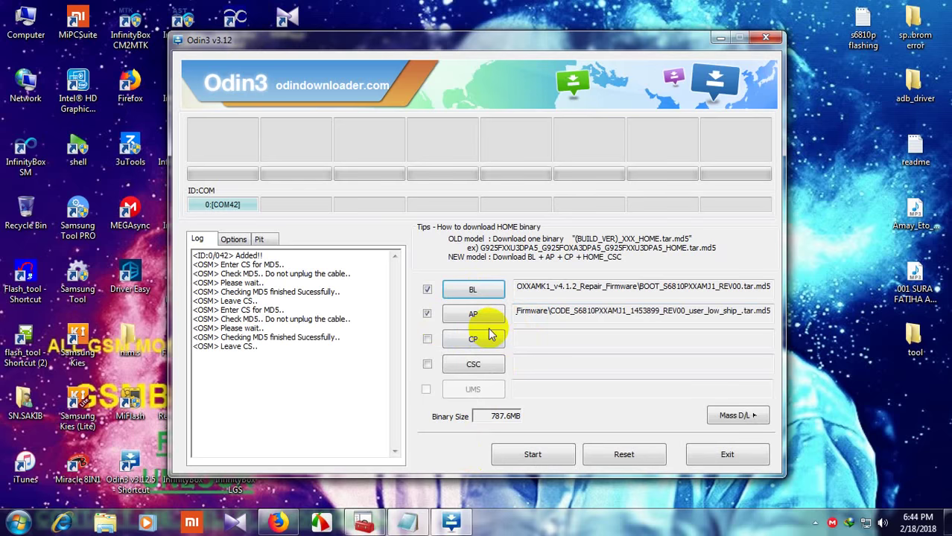
click(459, 337)
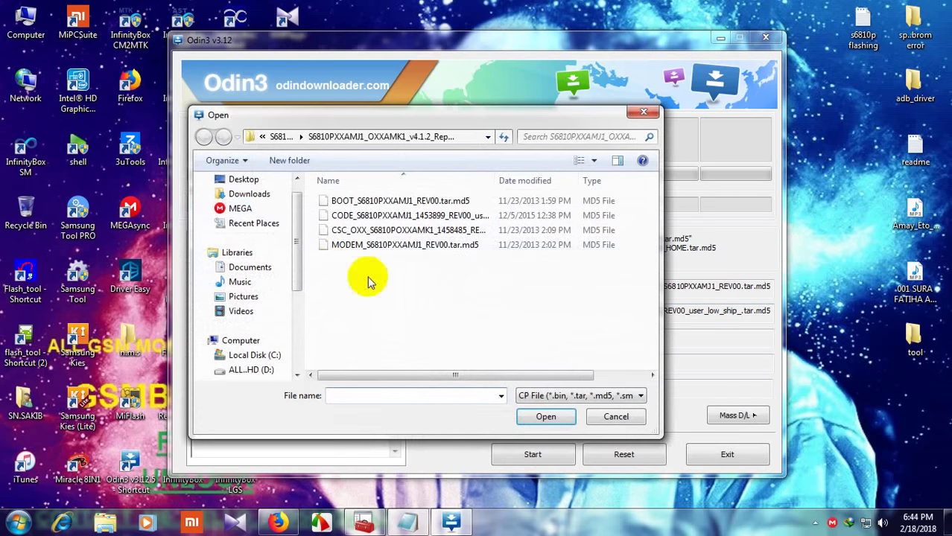
double_click(384, 248)
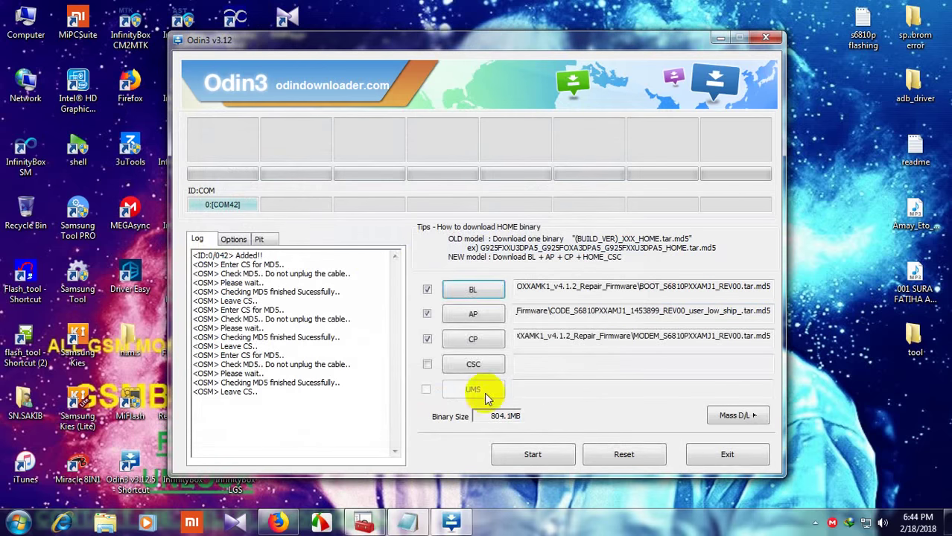
Load CSC_OXX_S6810POXXAMK1_1458485_REV00_user_low_ship.tar.md5 as the CSC file and start flashing the phone
click(473, 364)
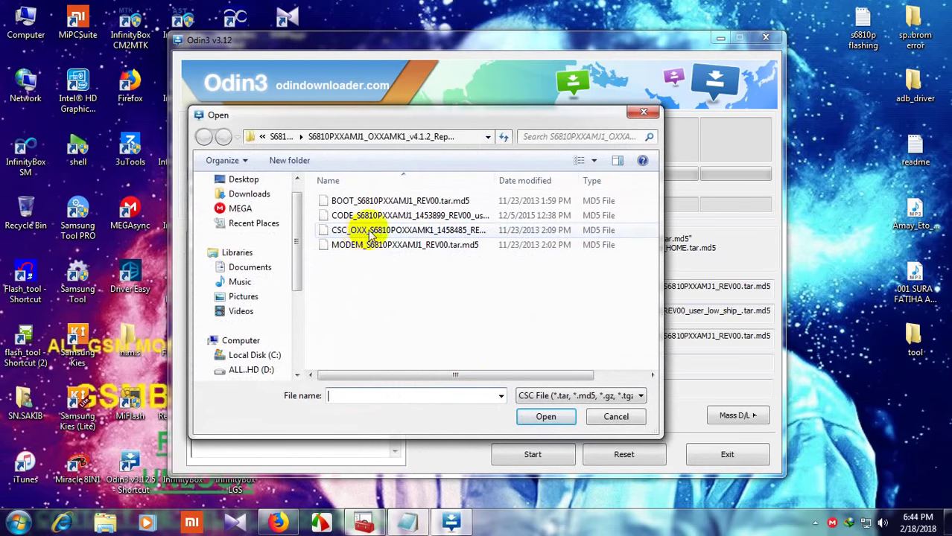
double_click(361, 237)
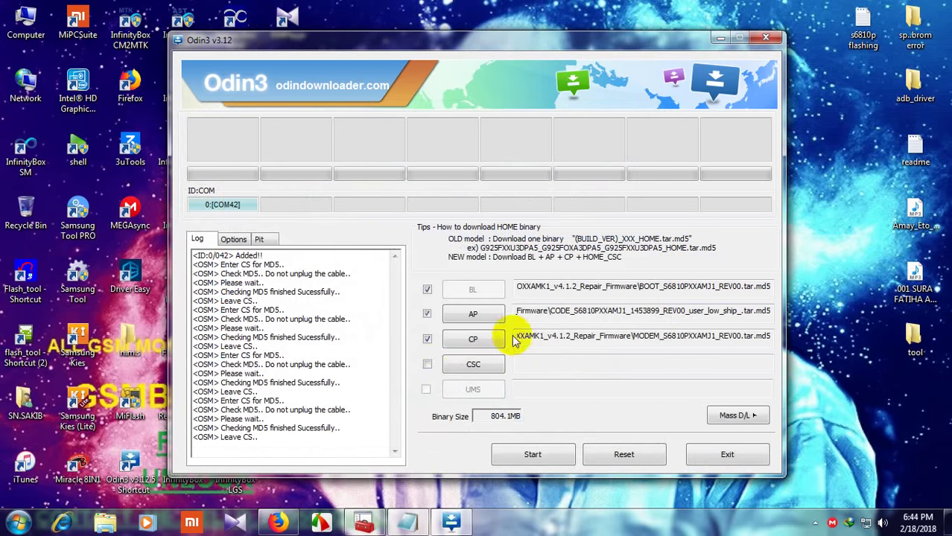
click(532, 454)
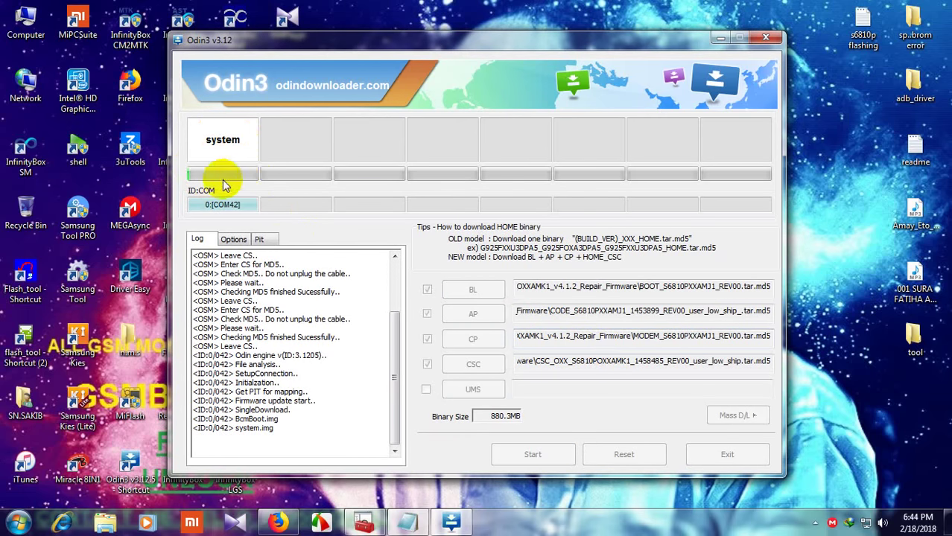
Return to the flashing notes, highlight instruction 7 about waiting for full flashing, and put the notes away again
click(402, 525)
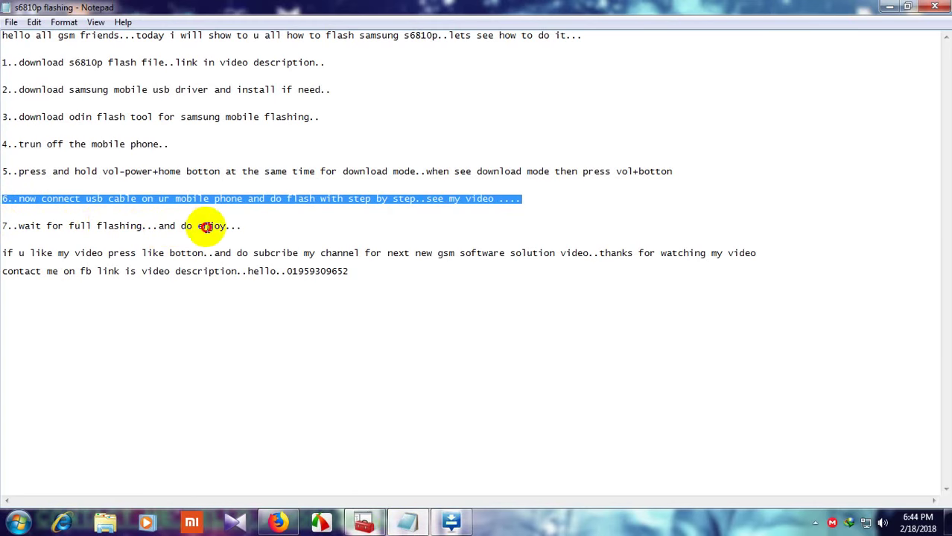
click(243, 226)
drag(243, 227, 3, 225)
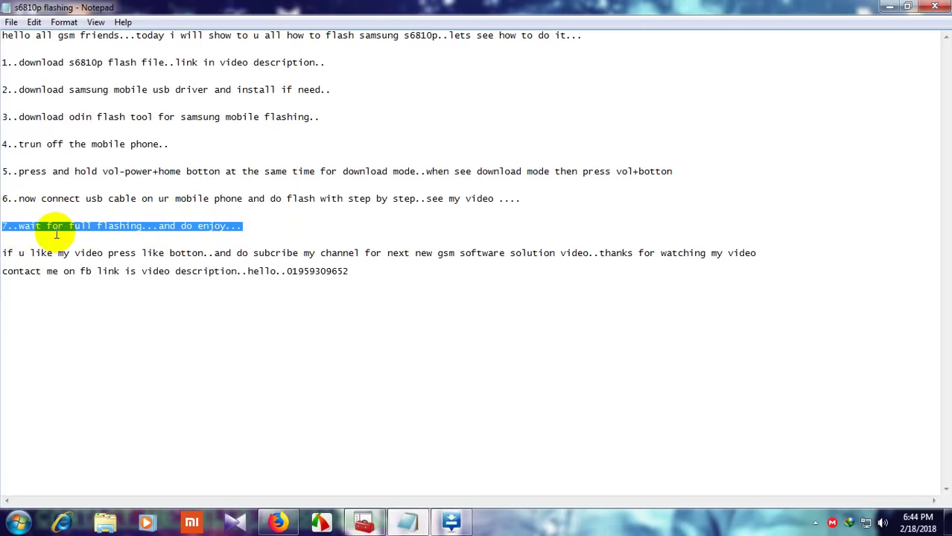
click(891, 9)
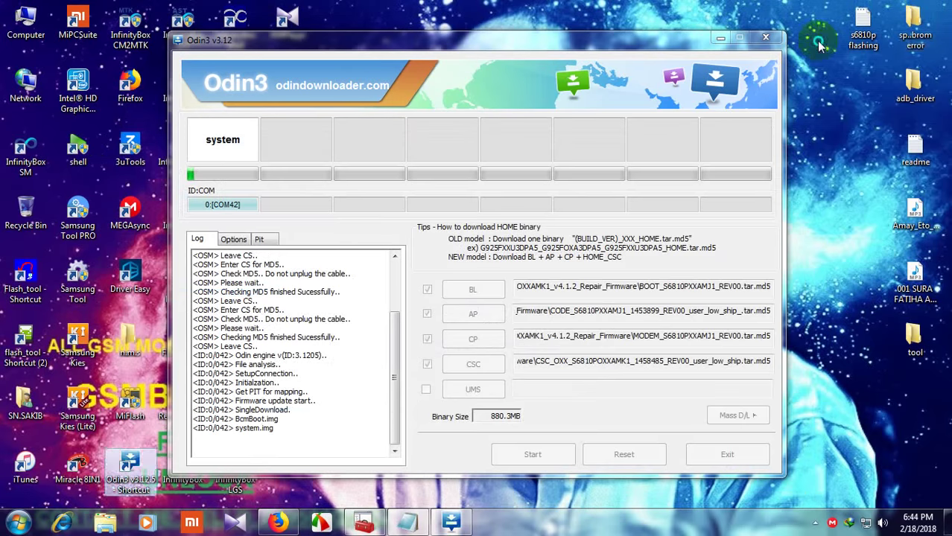
right_click(812, 45)
click(833, 82)
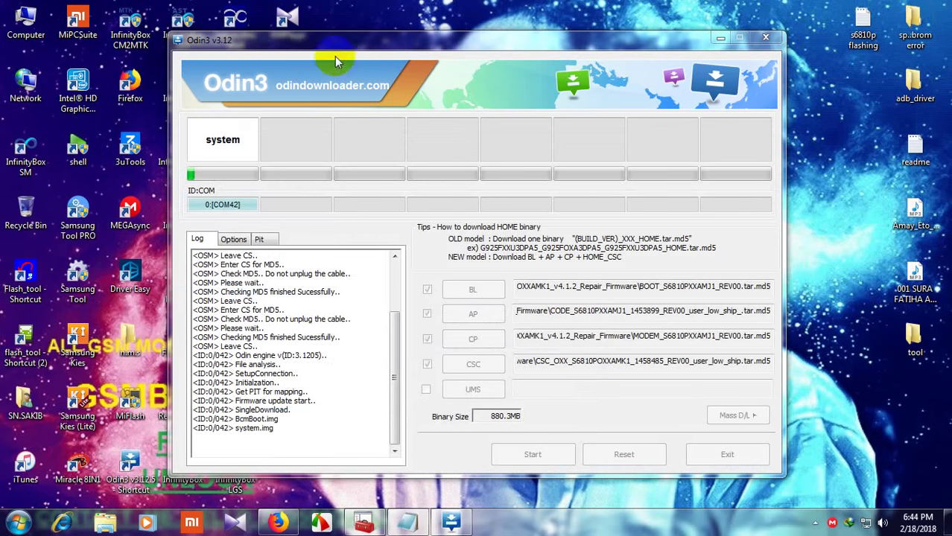
drag(350, 40, 366, 33)
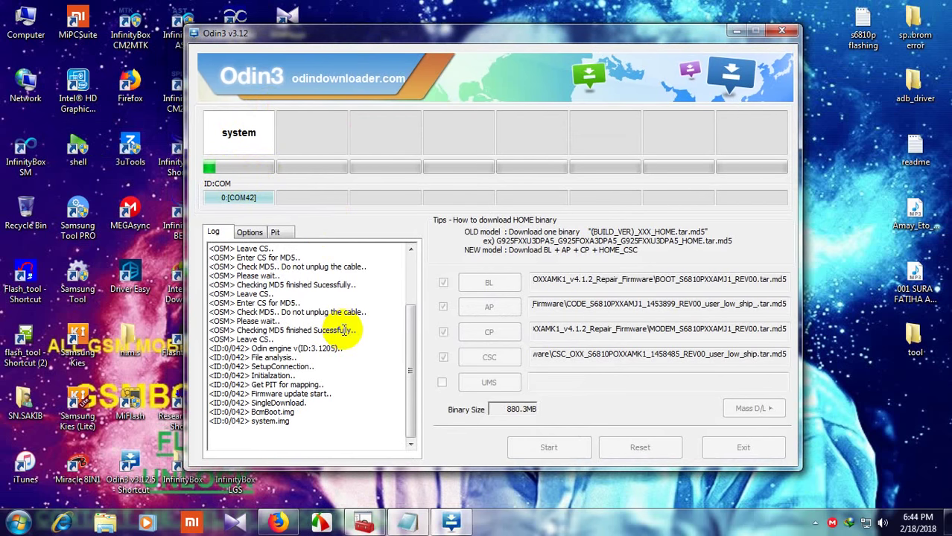
drag(407, 38, 396, 57)
right_click(811, 21)
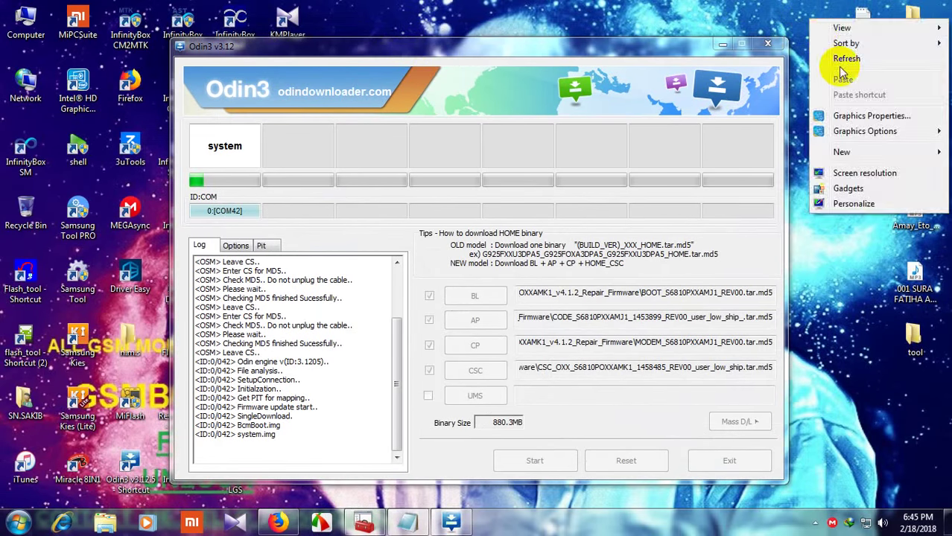
click(840, 62)
right_click(811, 22)
click(838, 61)
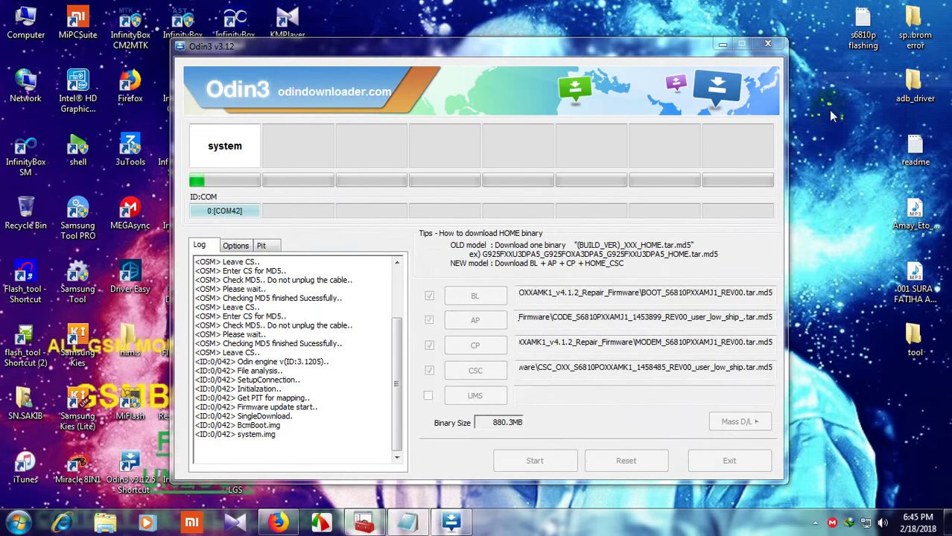
right_click(815, 44)
click(848, 85)
right_click(819, 85)
click(843, 128)
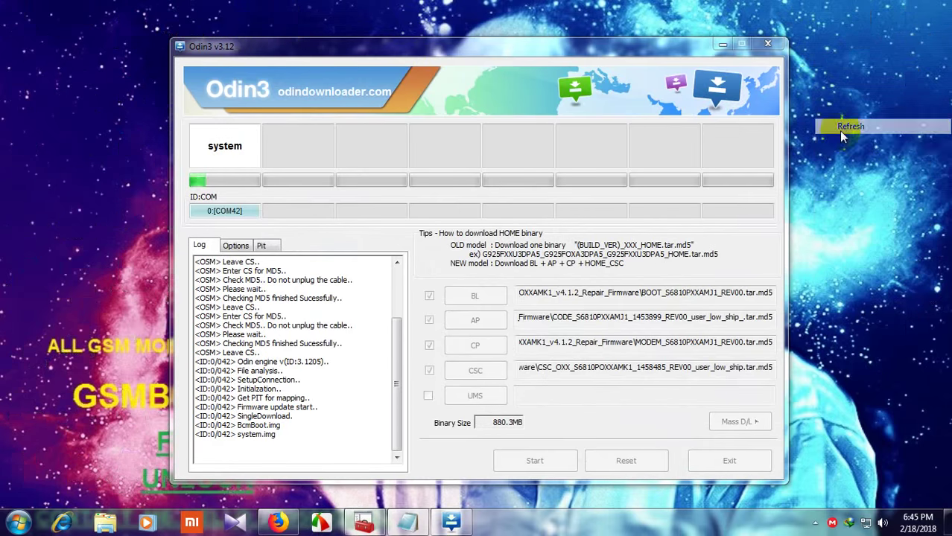
right_click(811, 88)
click(845, 122)
right_click(815, 66)
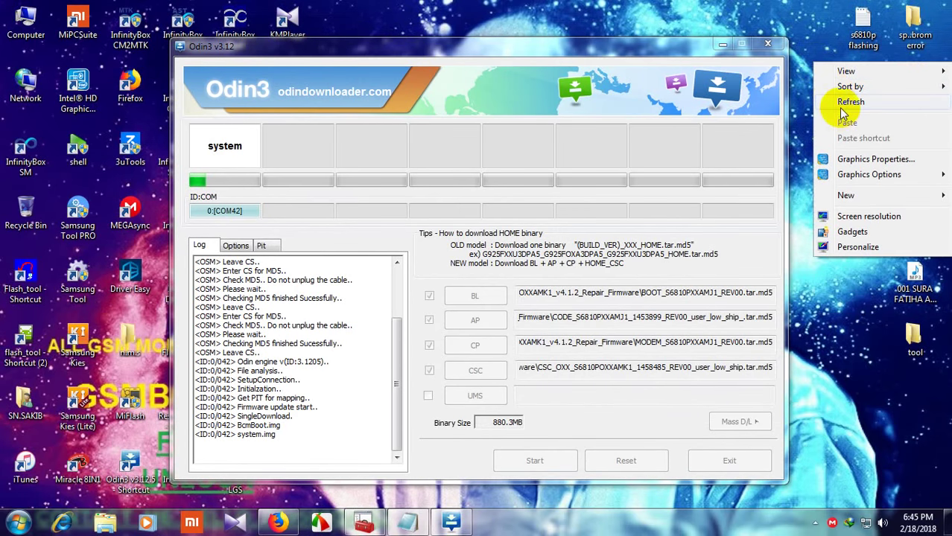
click(845, 104)
drag(536, 46, 524, 43)
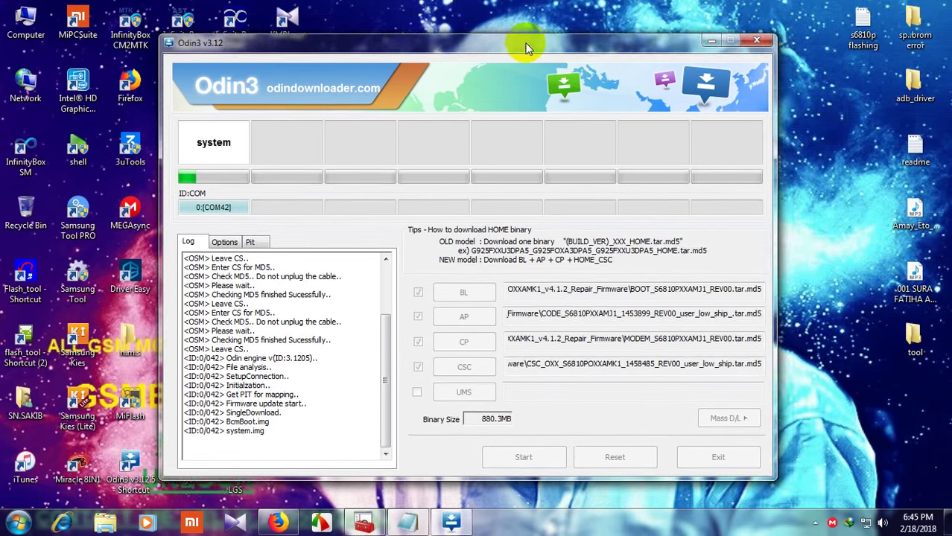
right_click(792, 67)
click(815, 106)
right_click(844, 86)
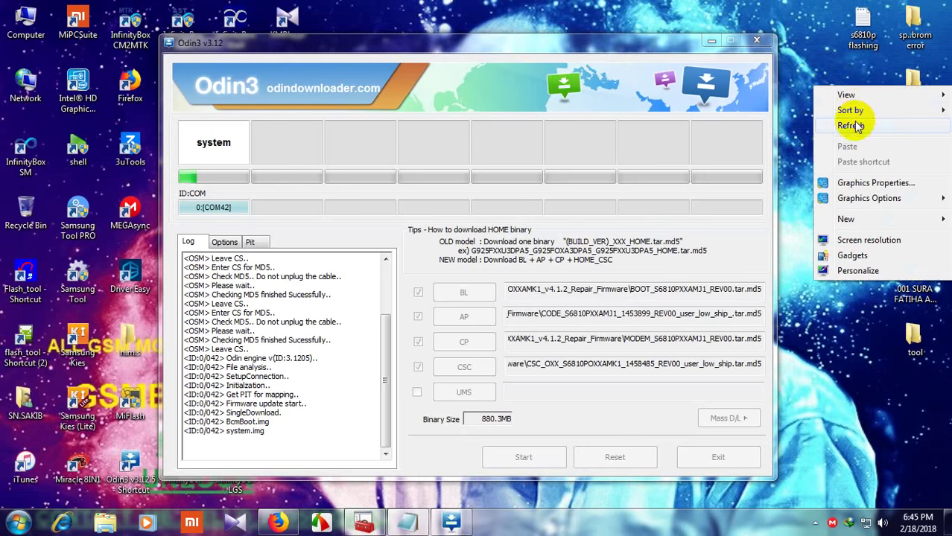
click(848, 125)
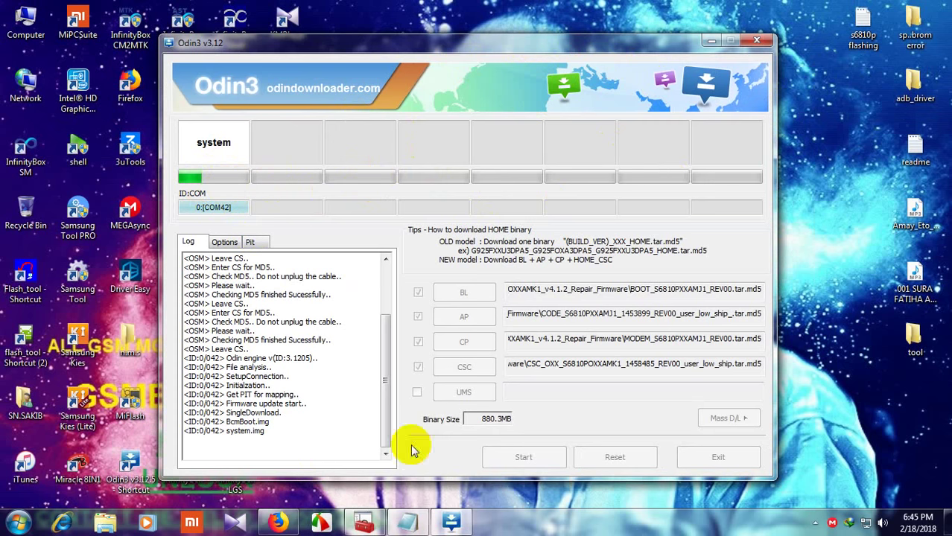
click(383, 413)
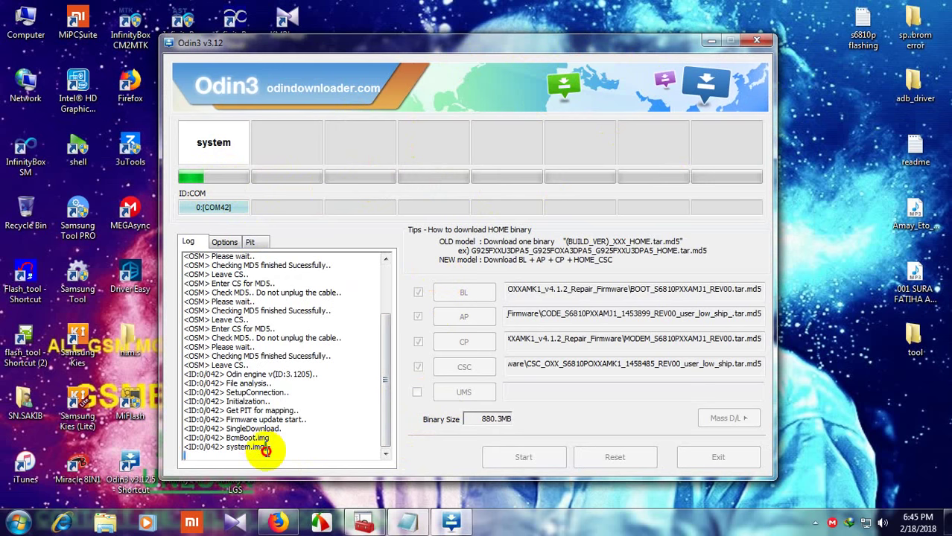
Highlight the system.img entry in the flashing log and clear the highlight again
drag(266, 450, 184, 446)
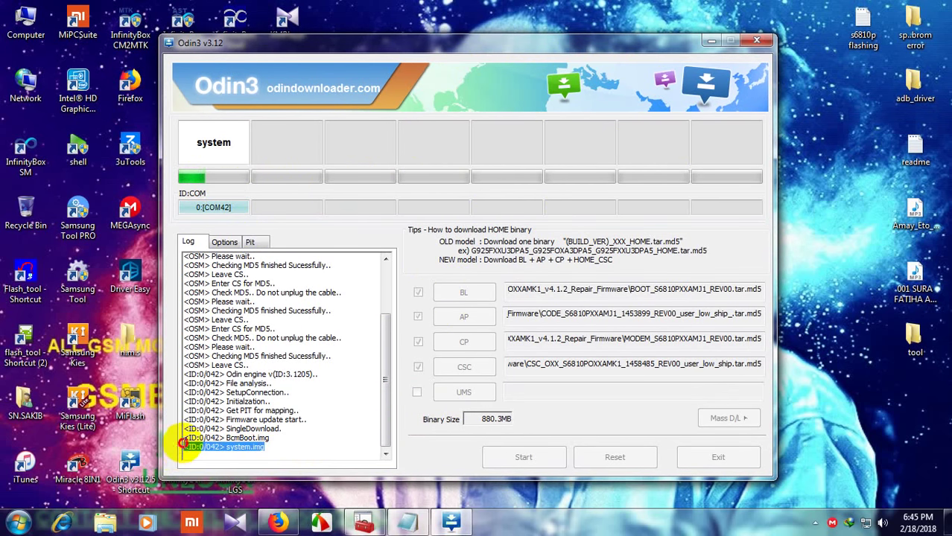
click(319, 447)
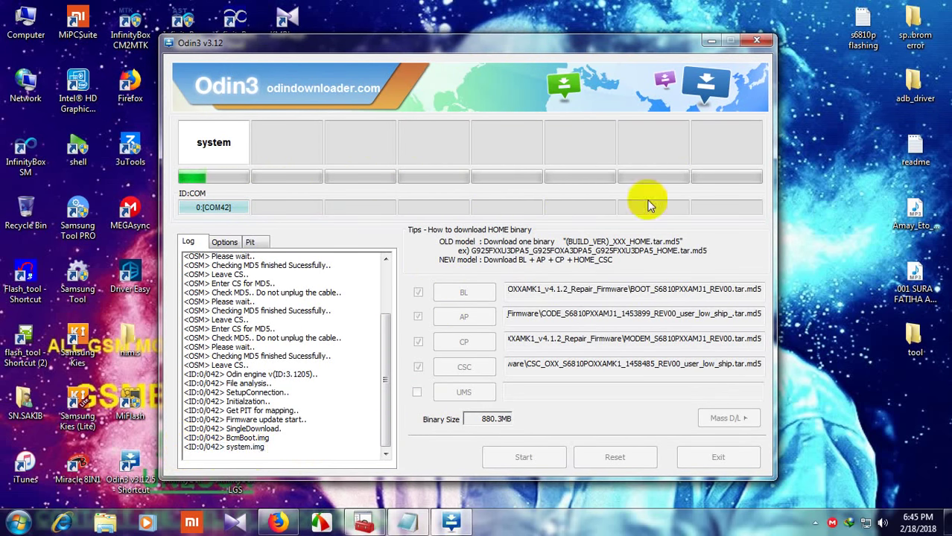
right_click(857, 122)
right_click(838, 114)
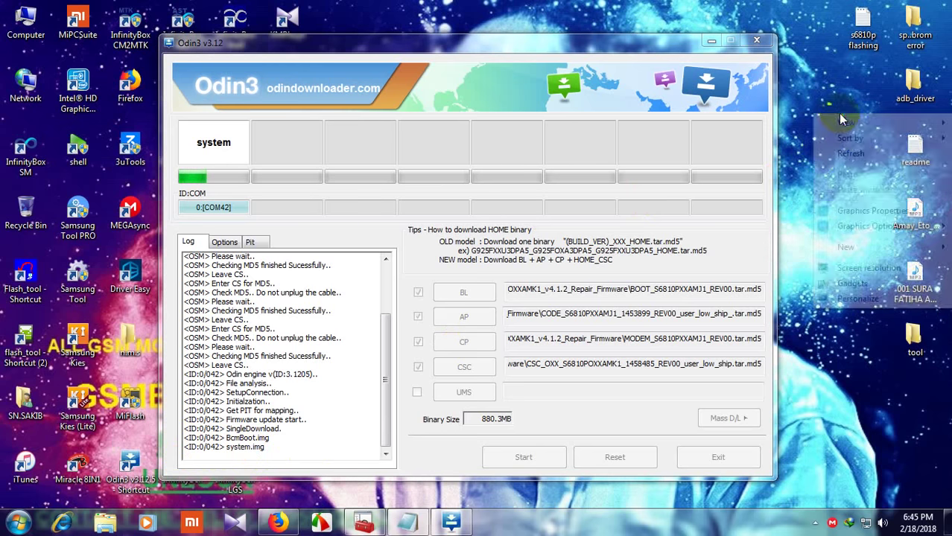
click(848, 154)
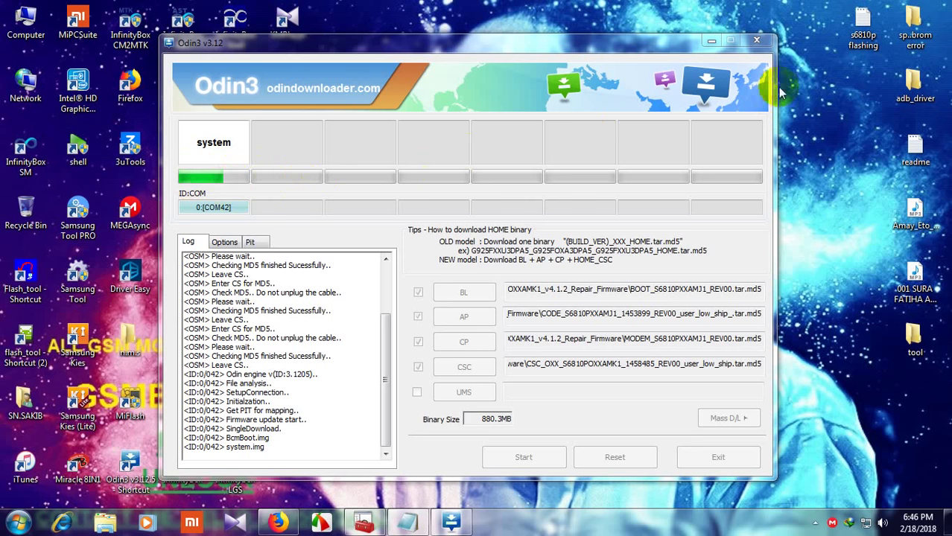
right_click(798, 63)
click(819, 95)
right_click(812, 75)
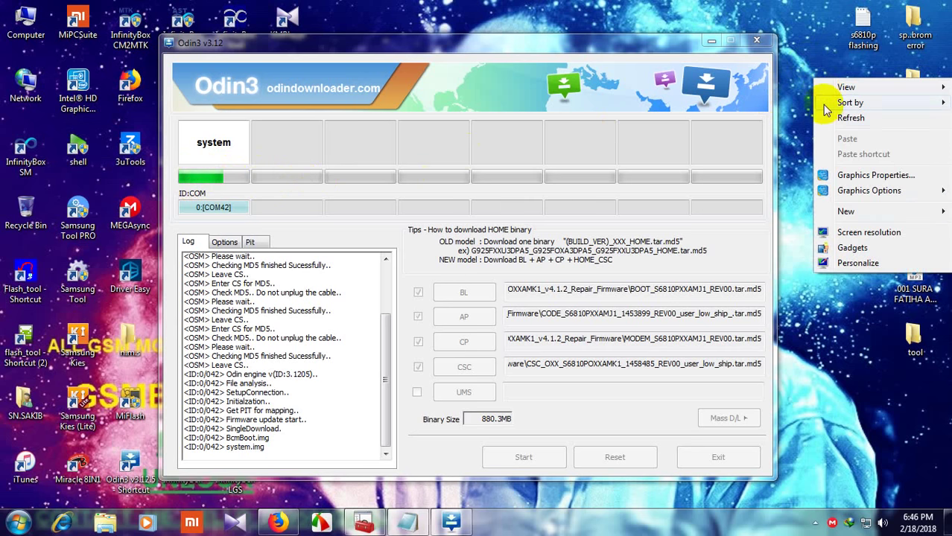
click(823, 111)
right_click(802, 56)
click(813, 98)
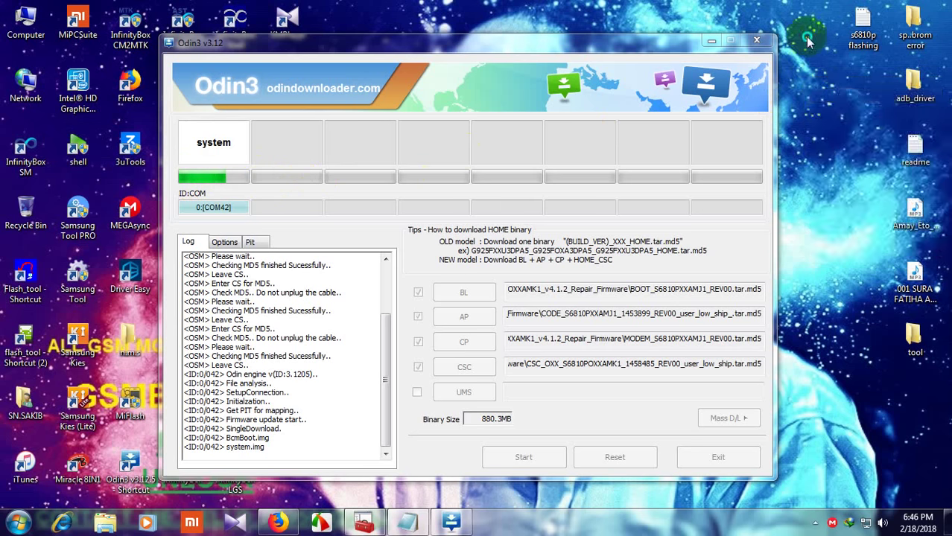
right_click(802, 36)
click(819, 76)
right_click(790, 36)
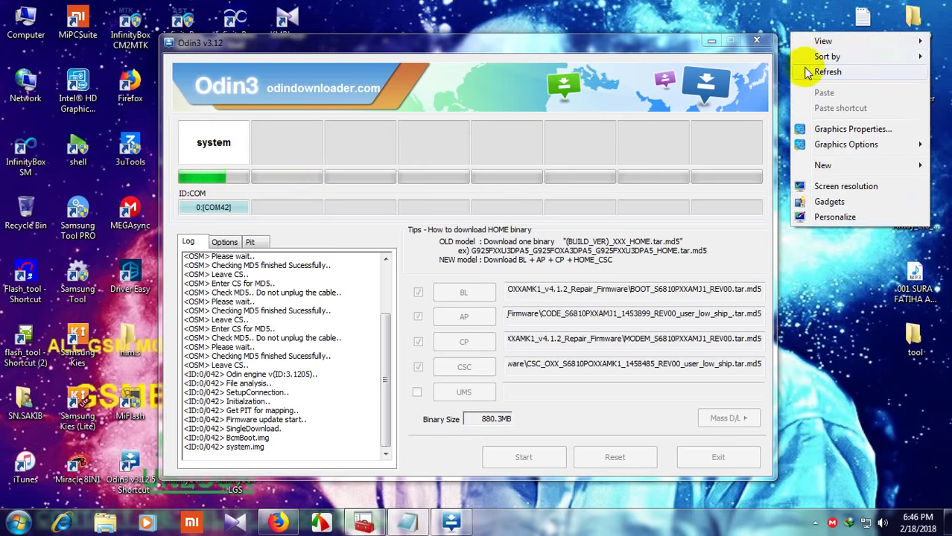
click(814, 69)
right_click(791, 48)
click(827, 92)
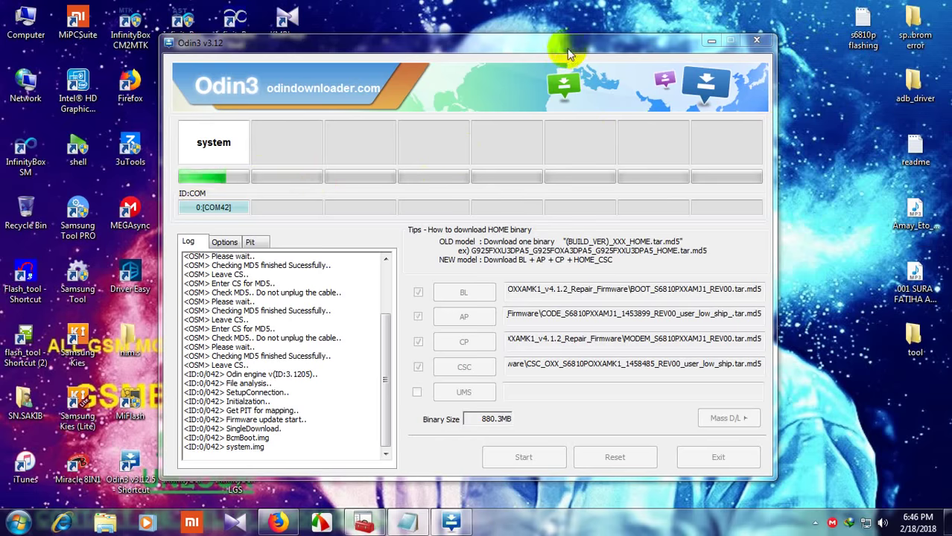
Move the Odin3 window slightly to uncover more desktop icons and refresh the desktop
drag(567, 46, 630, 67)
right_click(804, 8)
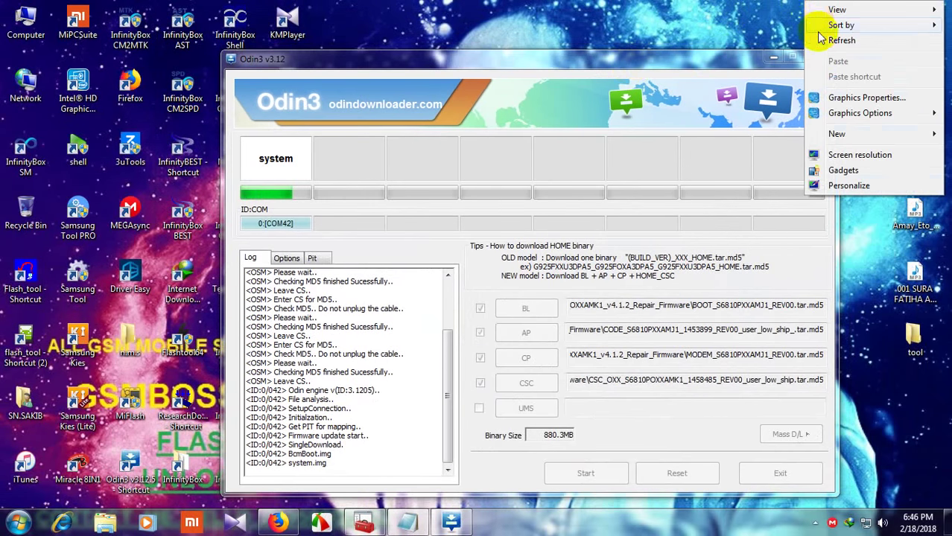
click(829, 47)
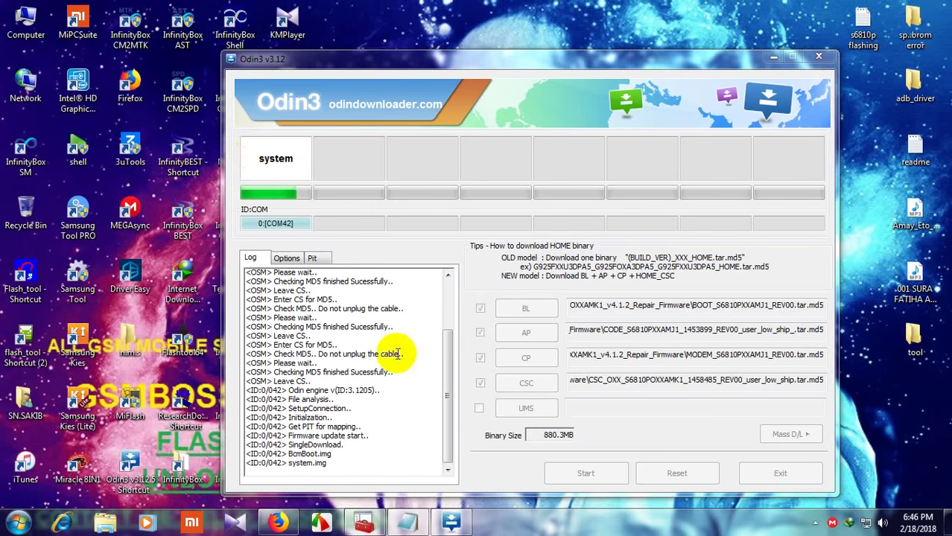
Reread instruction 7 about waiting for full flashing in the notes and minimize them again
click(407, 522)
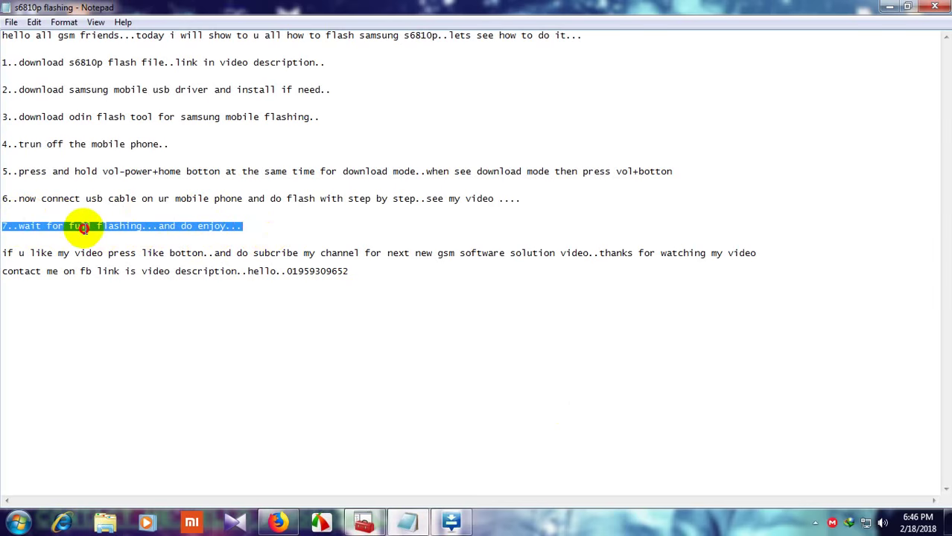
click(886, 6)
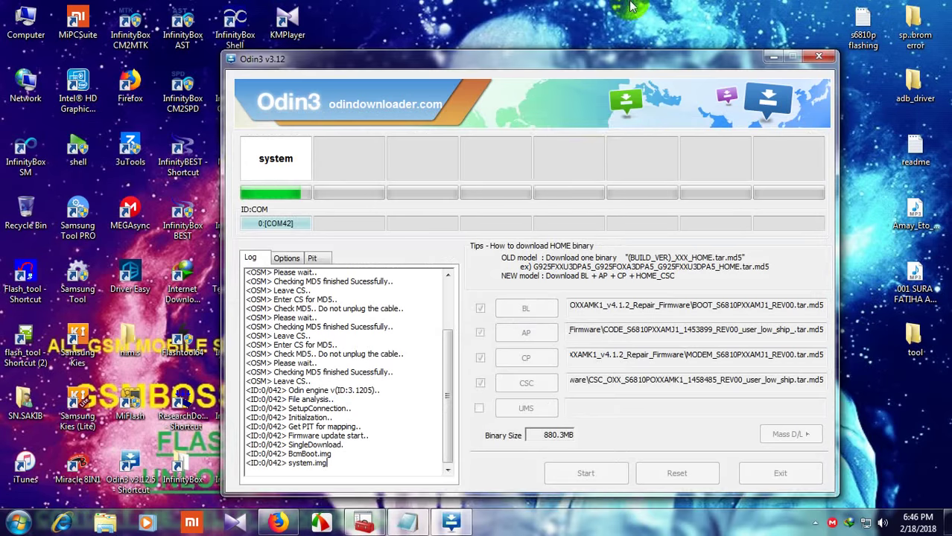
right_click(531, 9)
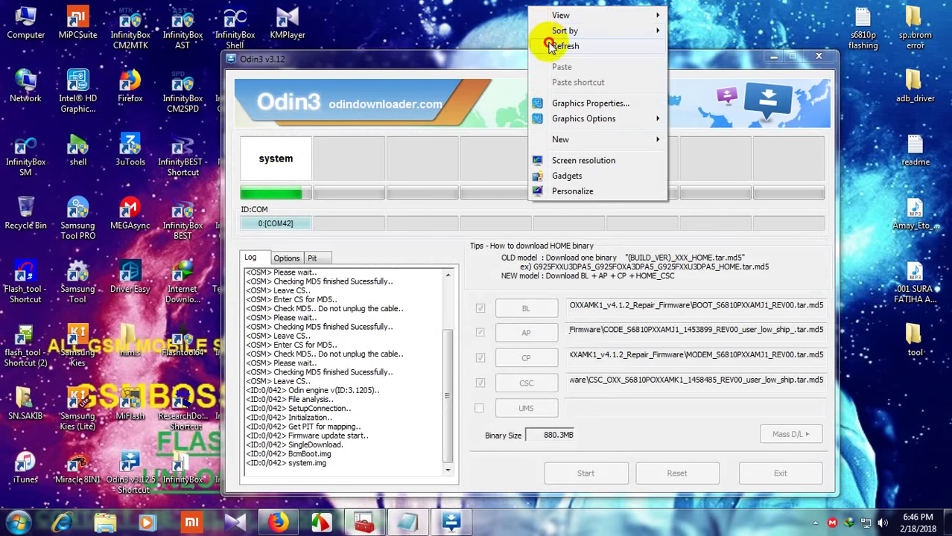
click(542, 45)
right_click(527, 7)
click(544, 45)
right_click(525, 6)
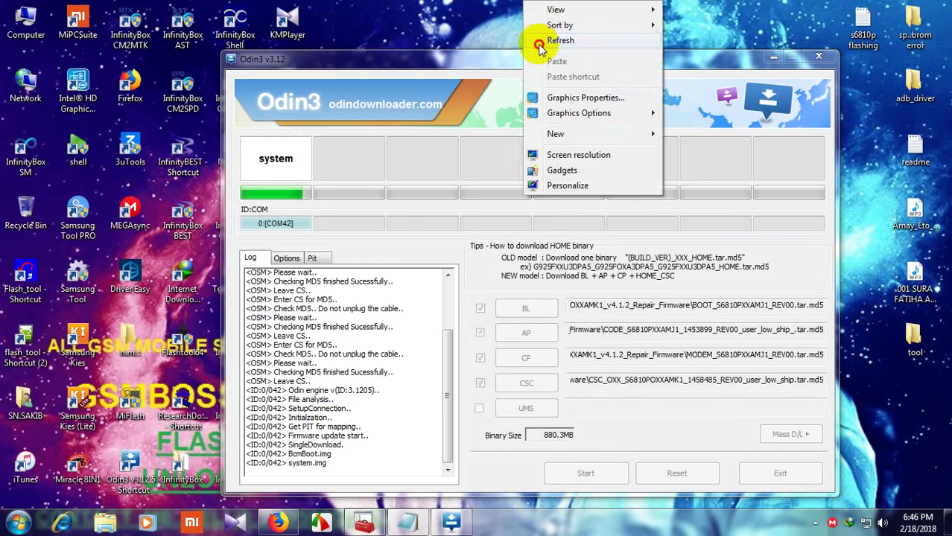
click(541, 43)
right_click(527, 6)
click(572, 44)
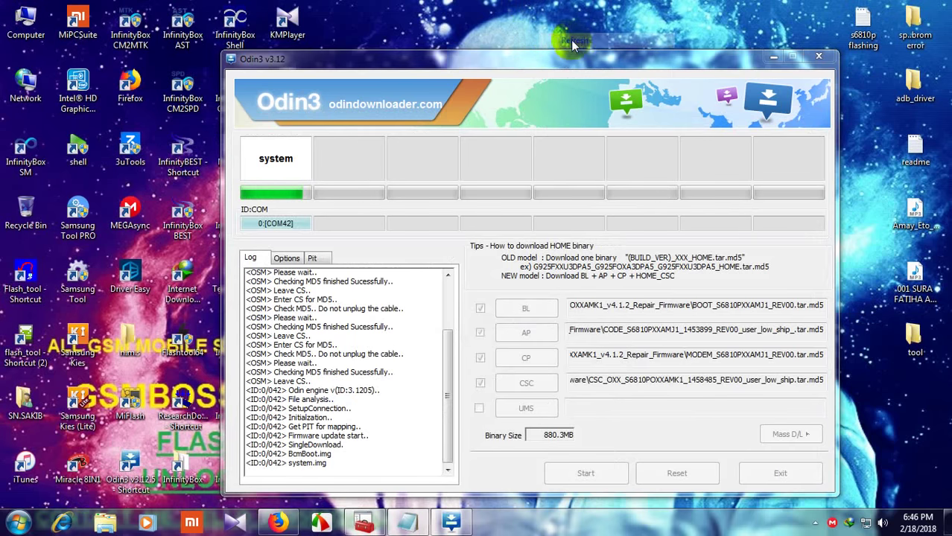
right_click(493, 4)
click(521, 41)
right_click(500, 3)
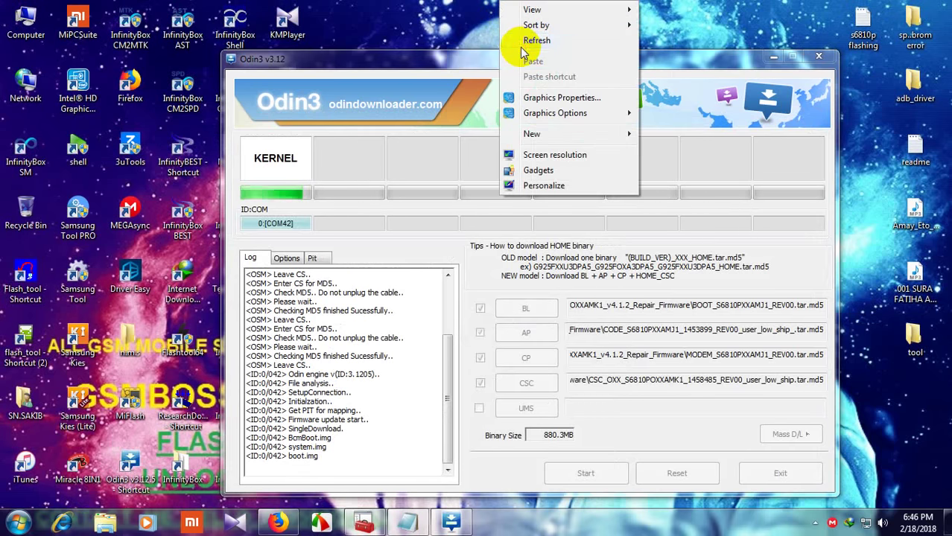
click(522, 44)
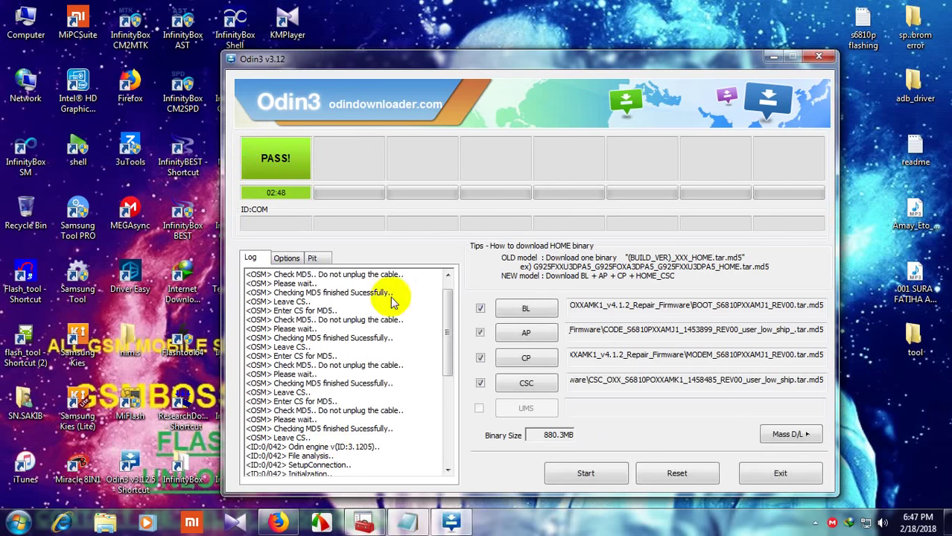
Highlight the "All threads completed" entry near the end of the flashing log and bring up Device Manager
drag(446, 351, 250, 454)
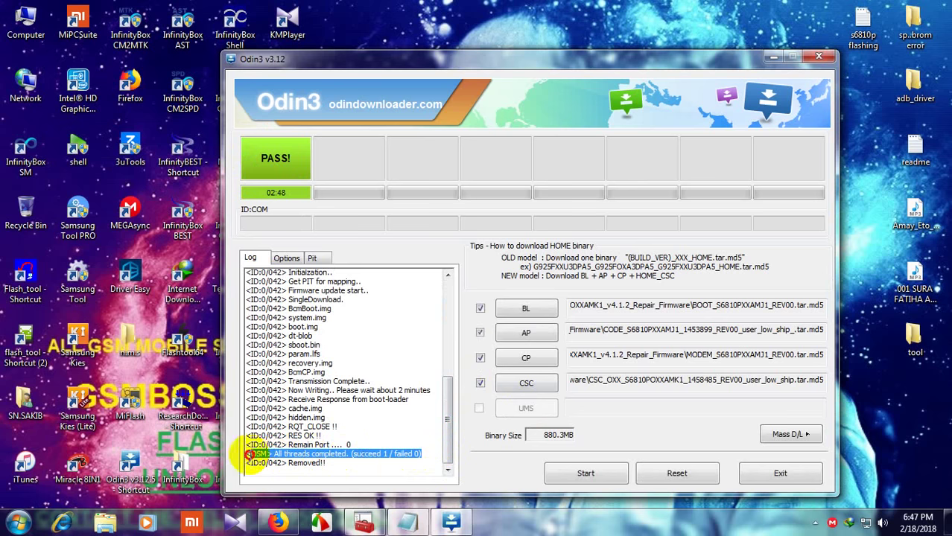
click(368, 524)
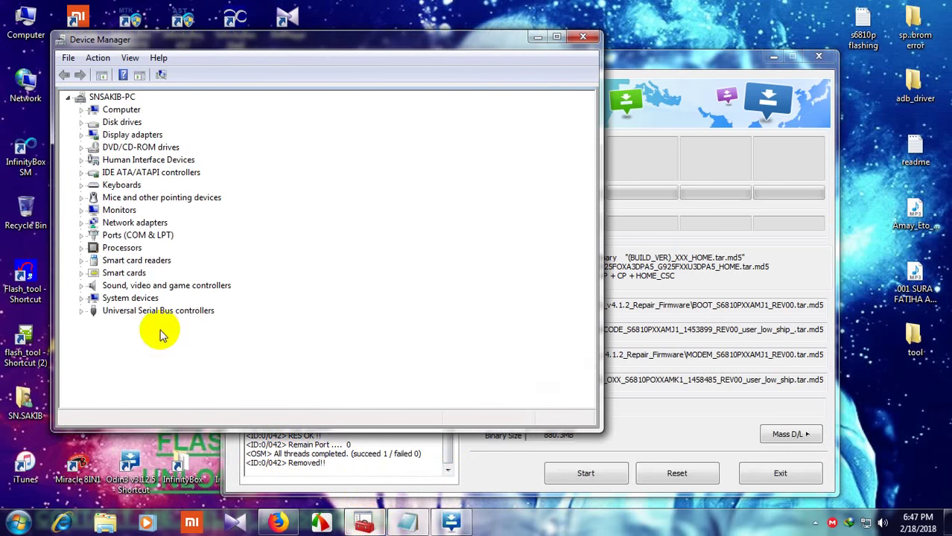
Highlight the closing thank-you and contact lines in the flashing notes and close the notes
click(417, 524)
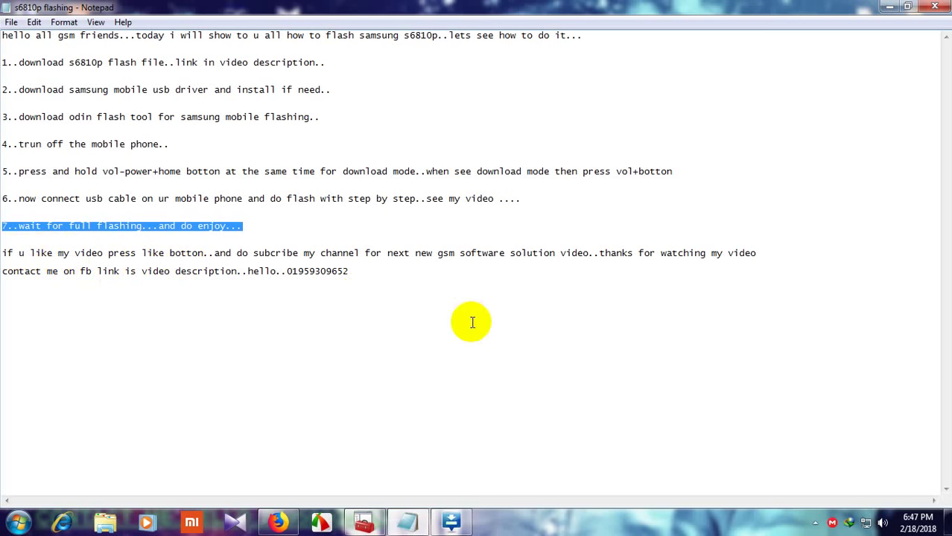
click(340, 274)
key(shift+Home)
key(shift+Up)
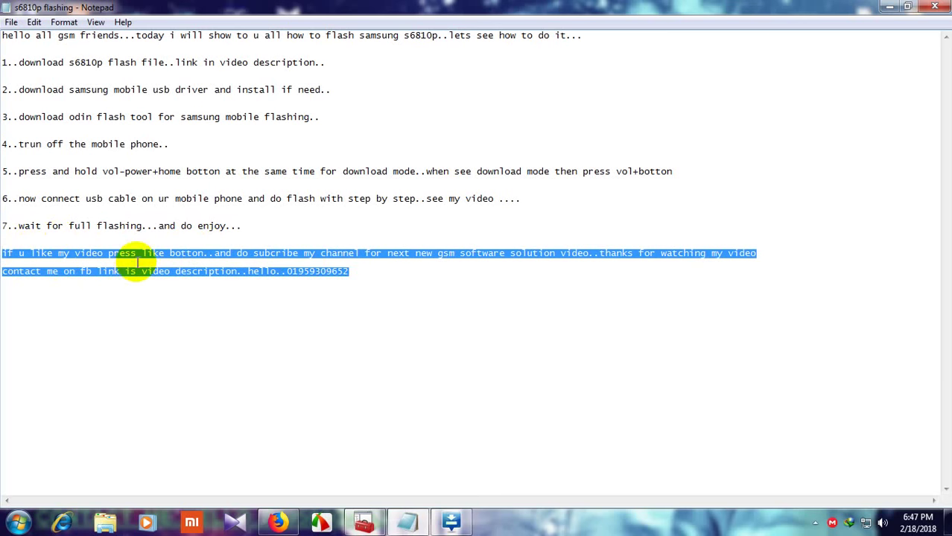
click(935, 9)
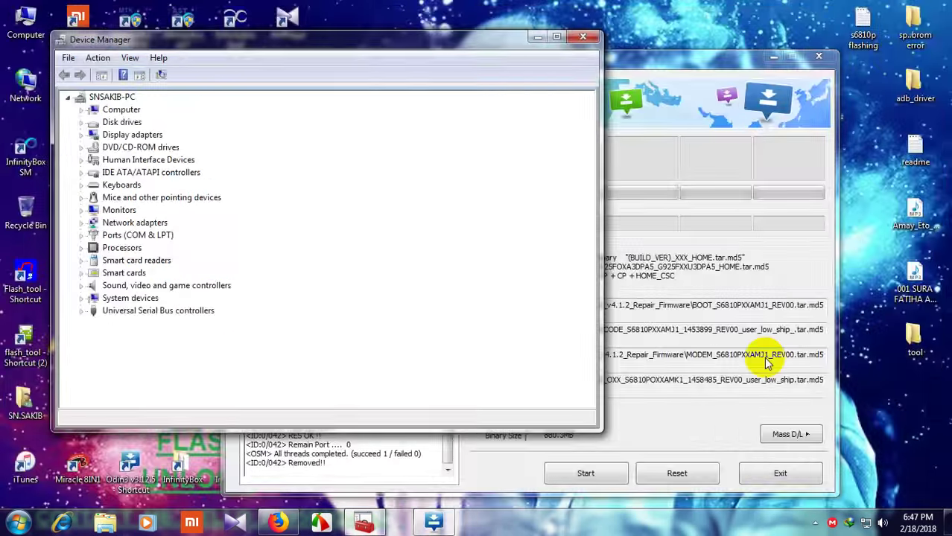